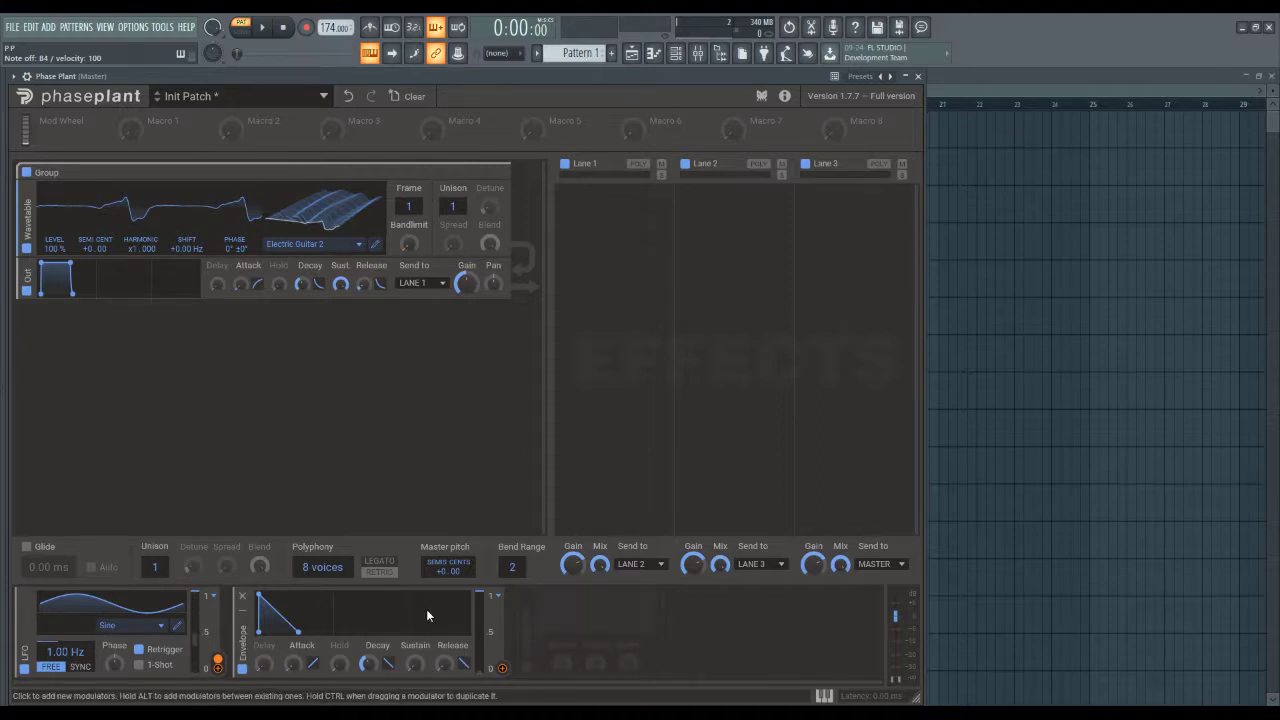
# Add a Random modulator and assign the envelope to the wavetable oscillator's frequency shift
pyautogui.click(556, 614)
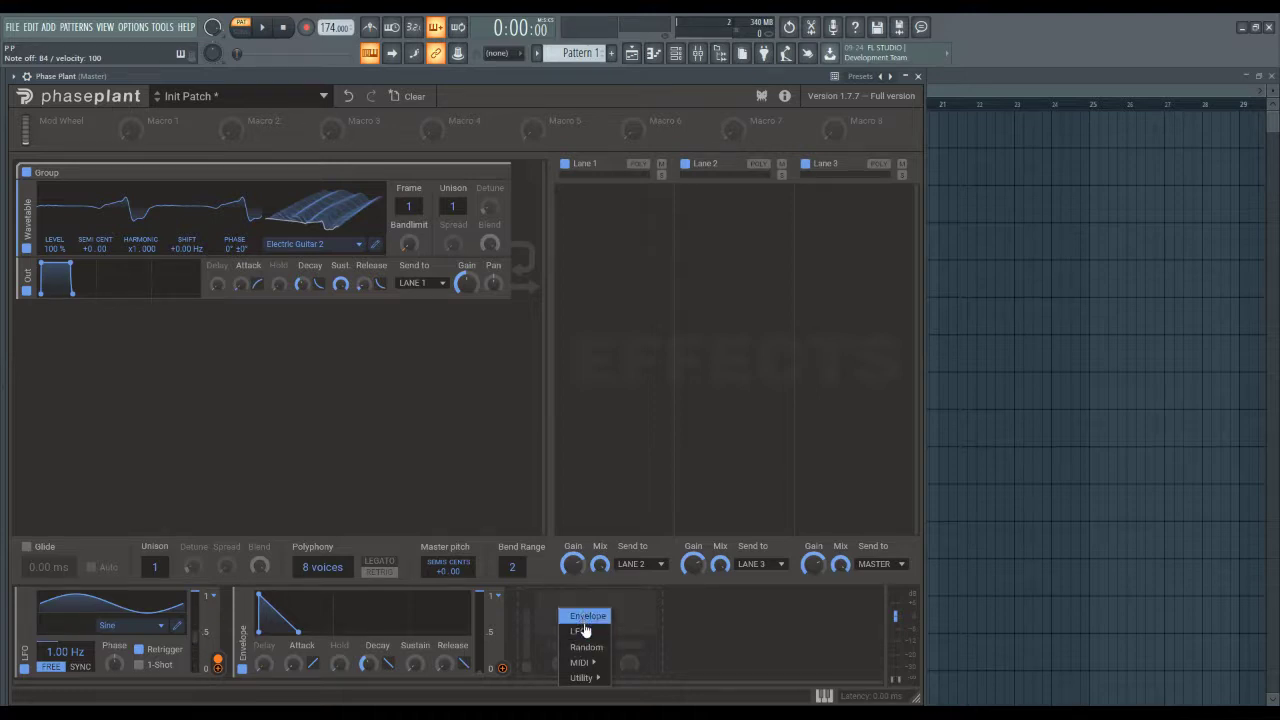
pyautogui.click(586, 648)
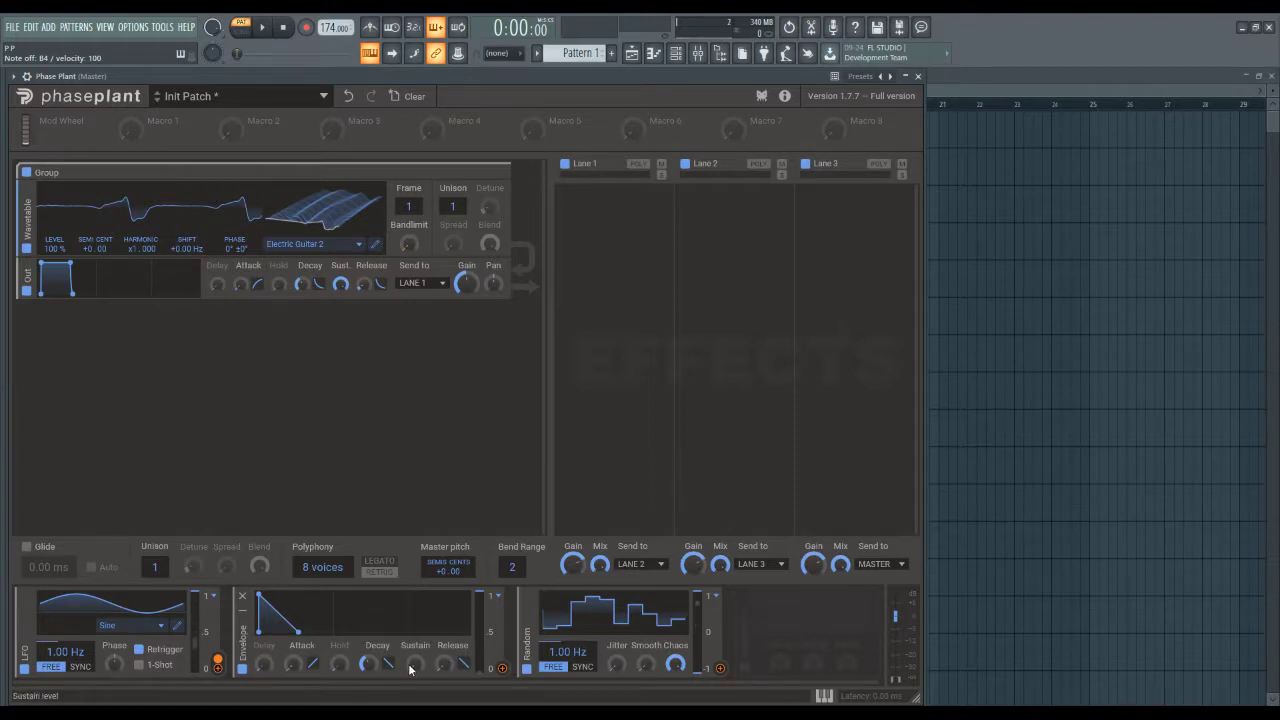
pyautogui.click(499, 669)
pyautogui.click(186, 259)
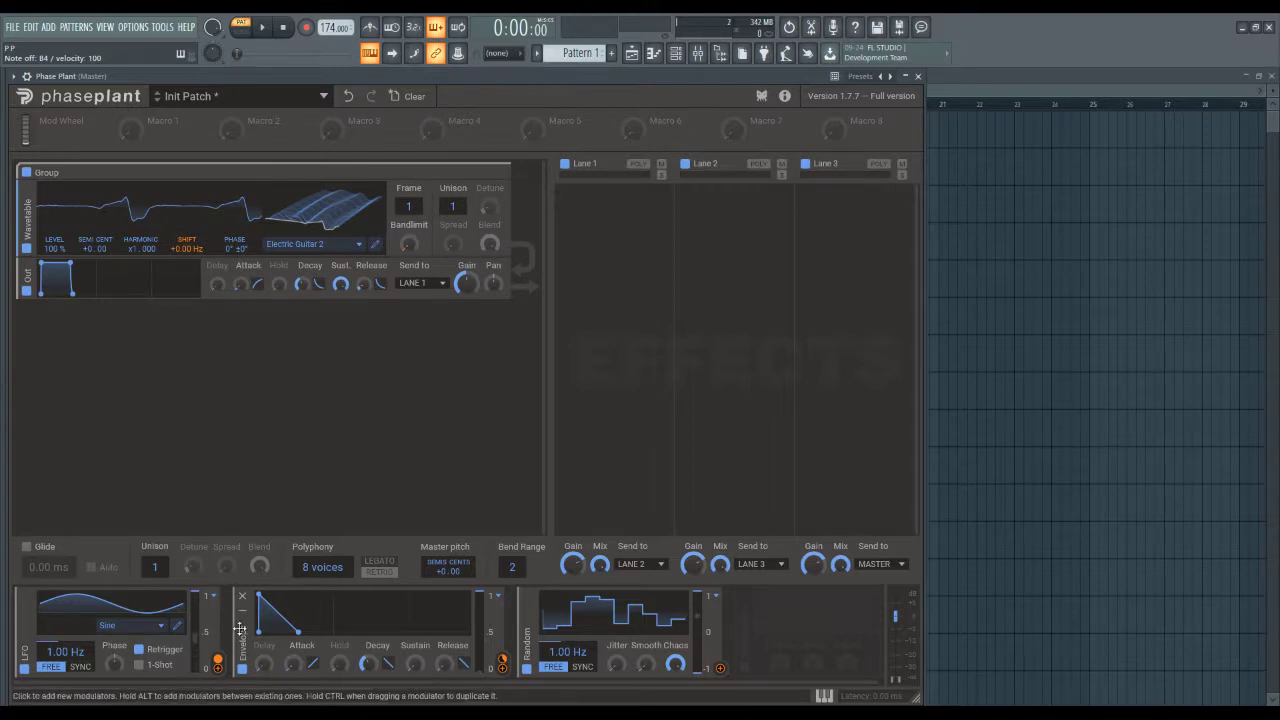
# Set the envelope's delay to about 188 ms, try hold times of 89.7 ms and 22.0 ms, and return the hold to zero
pyautogui.moveTo(263, 664); pyautogui.dragTo(263, 608)
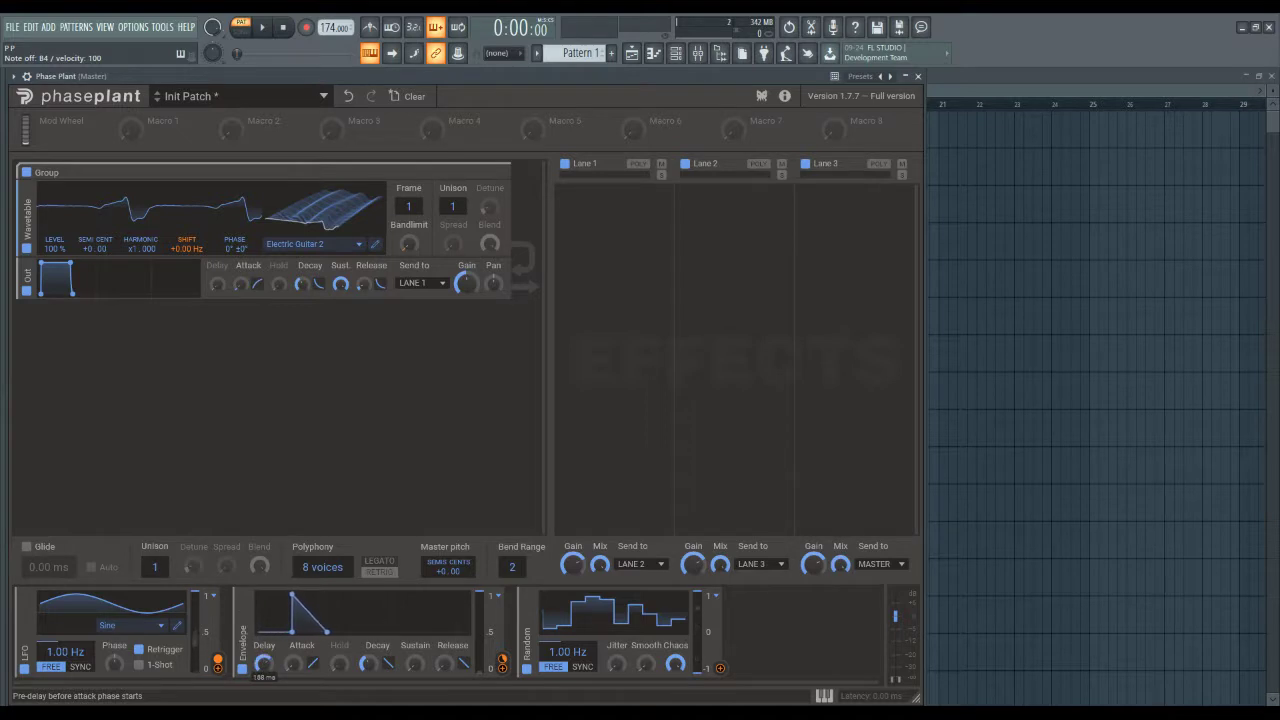
pyautogui.moveTo(339, 664); pyautogui.dragTo(339, 640)
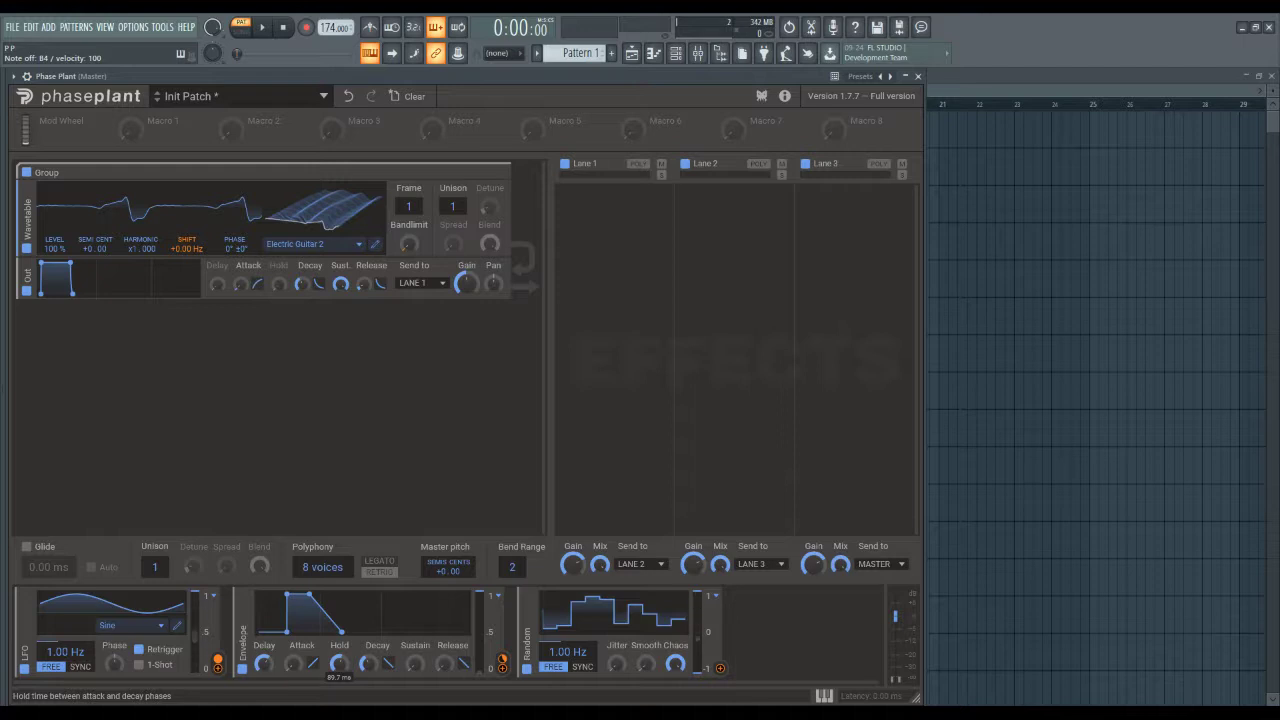
pyautogui.moveTo(339, 664); pyautogui.dragTo(339, 680)
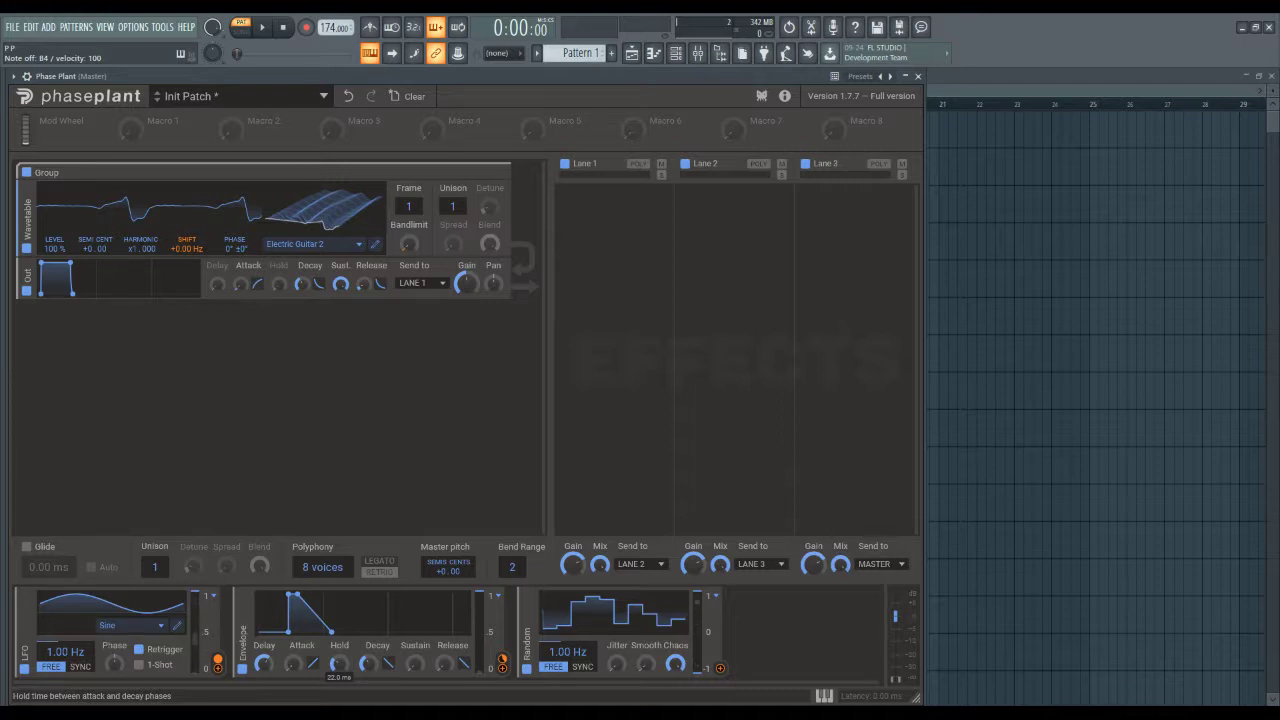
pyautogui.moveTo(339, 664); pyautogui.dragTo(339, 686)
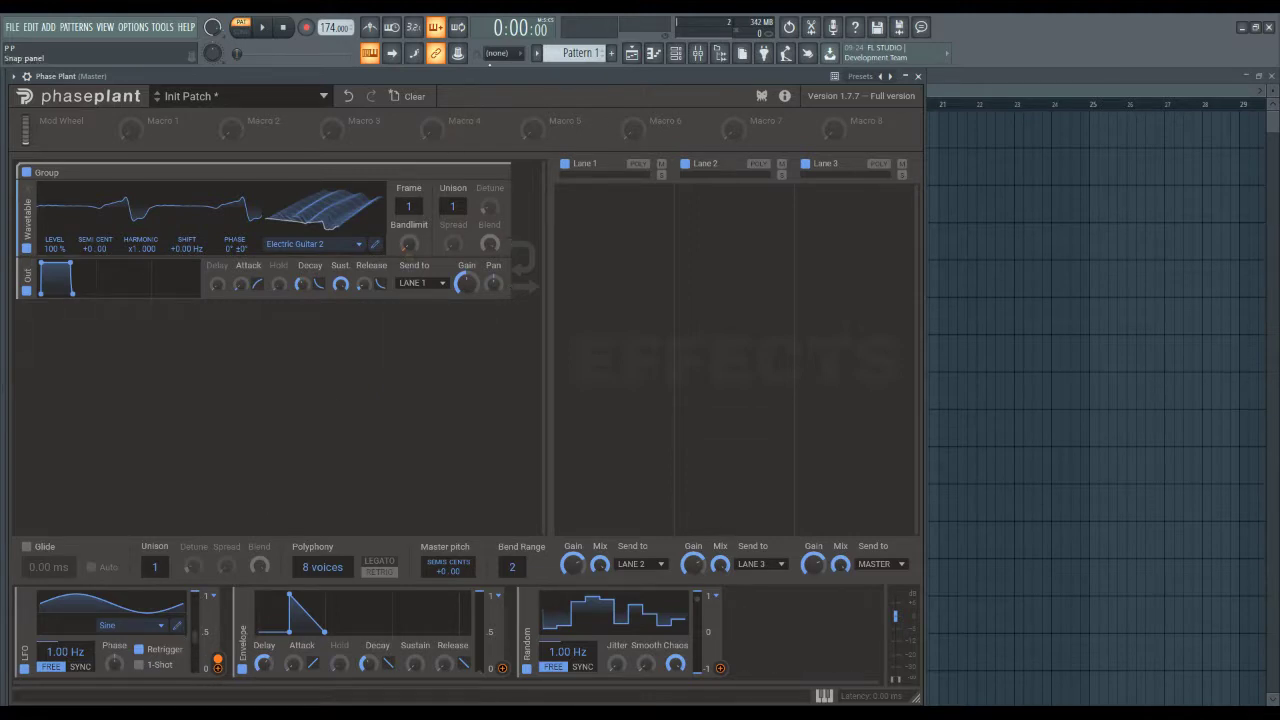
pyautogui.press('n')
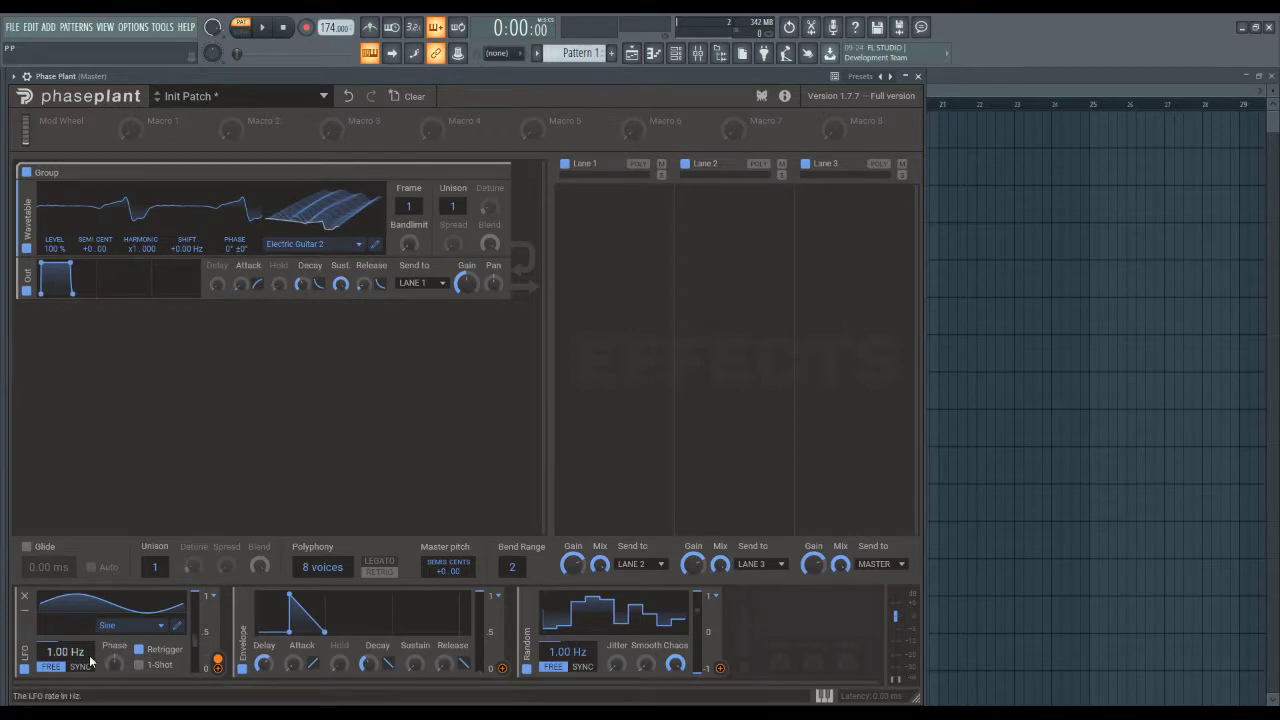
# Try the LFO rate in tempo sync at 58/4 and in free mode at 50.0 Hz, playing a test note
pyautogui.moveTo(47, 655); pyautogui.dragTo(47, 600)
pyautogui.click(80, 667)
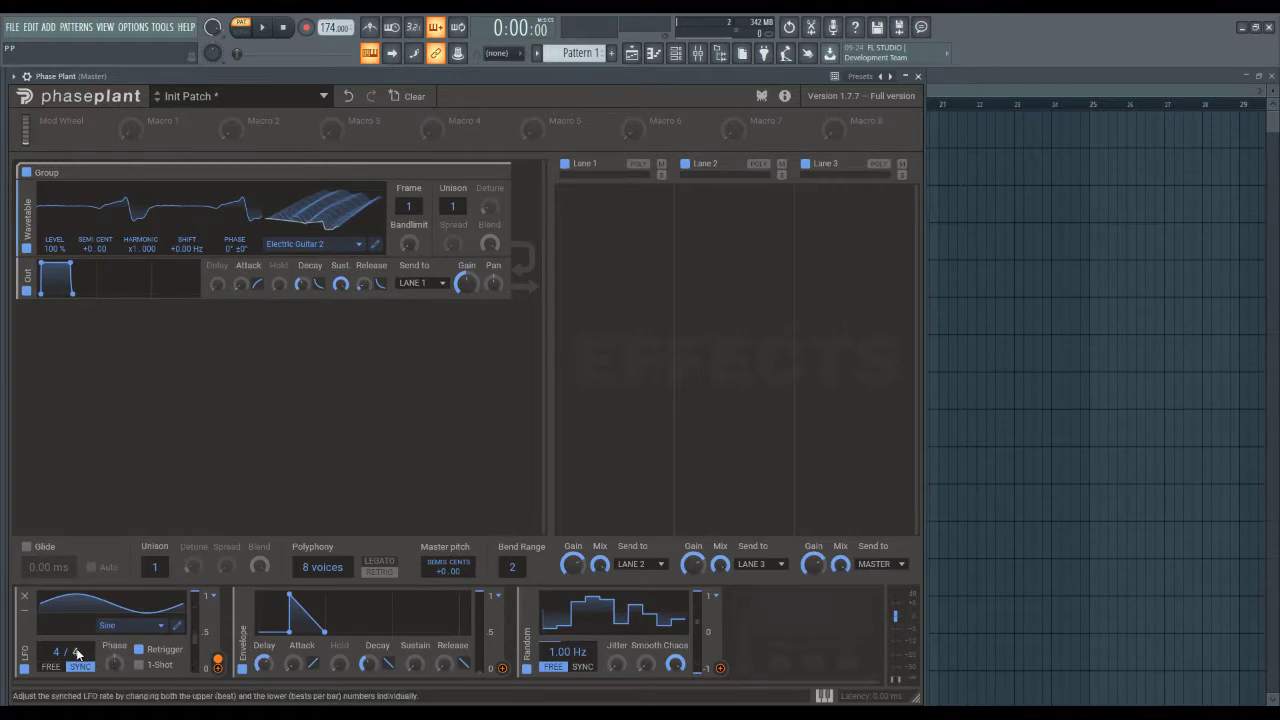
pyautogui.moveTo(76, 652)
pyautogui.mouseDown()
pyautogui.moveTo(70, 620)
pyautogui.moveTo(77, 658)
pyautogui.mouseUp()
pyautogui.moveTo(70, 655); pyautogui.dragTo(53, 631)
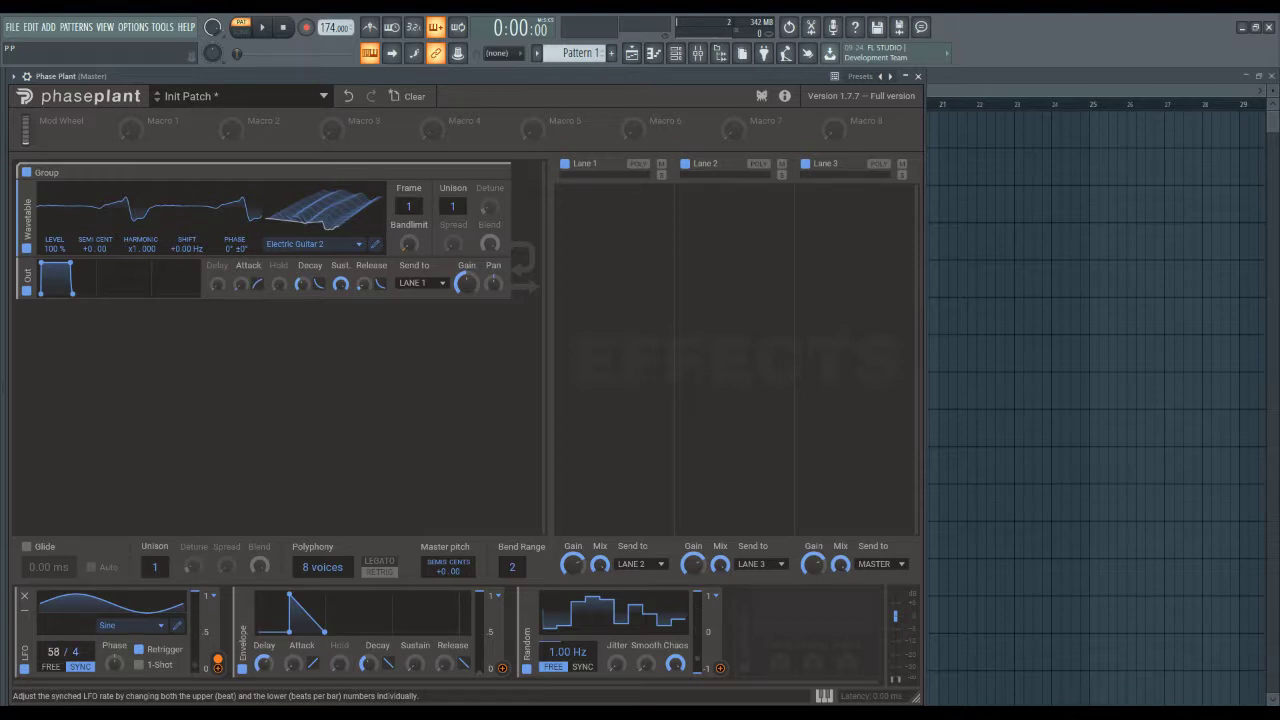
pyautogui.click(51, 667)
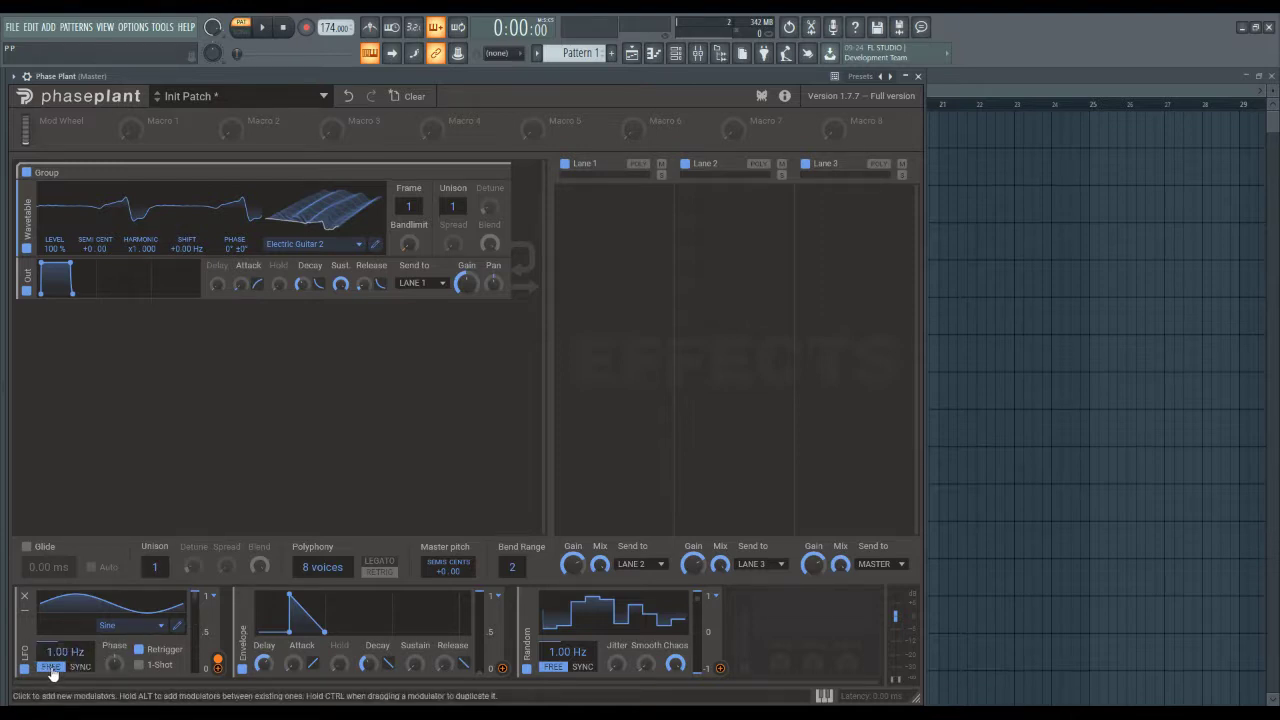
pyautogui.moveTo(56, 653); pyautogui.dragTo(56, 568)
pyautogui.press('n')
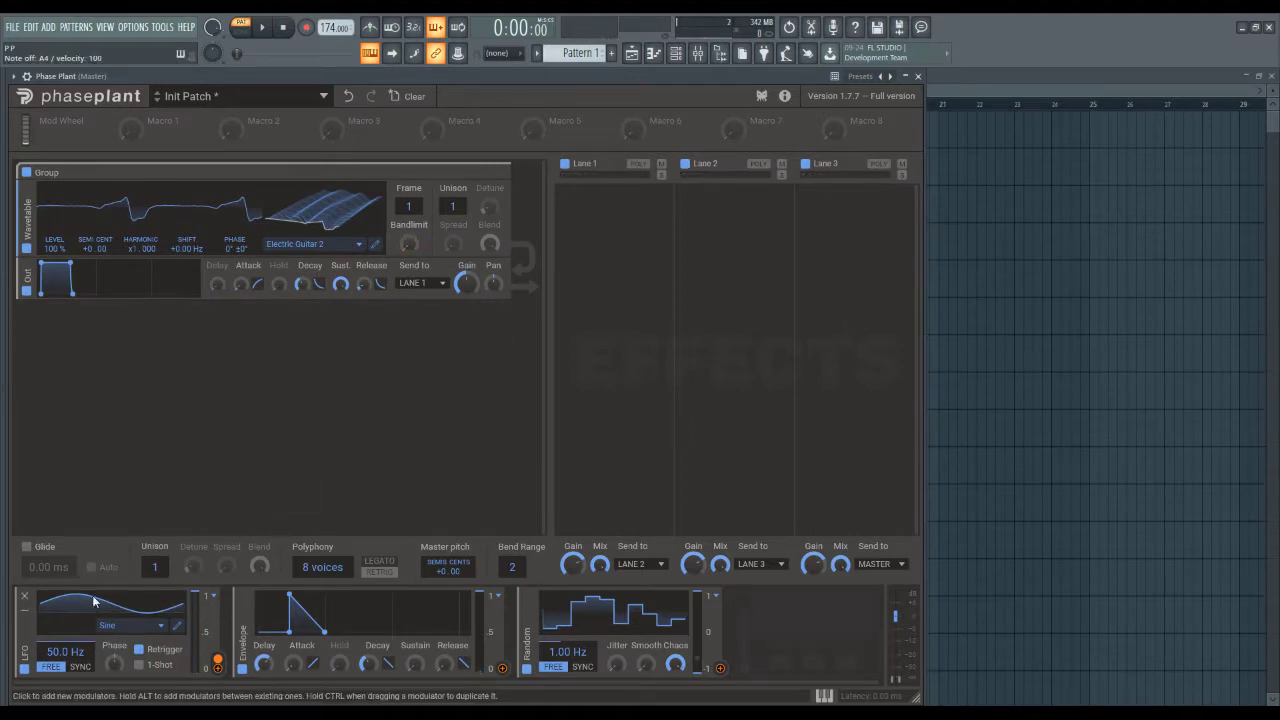
# Enable 1-Shot on the LFO with Retrigger kept on, reset its rate to 1.00 Hz, and try its phase control
pyautogui.click(155, 657)
pyautogui.click(157, 656)
pyautogui.click(161, 667)
pyautogui.doubleClick(55, 652)
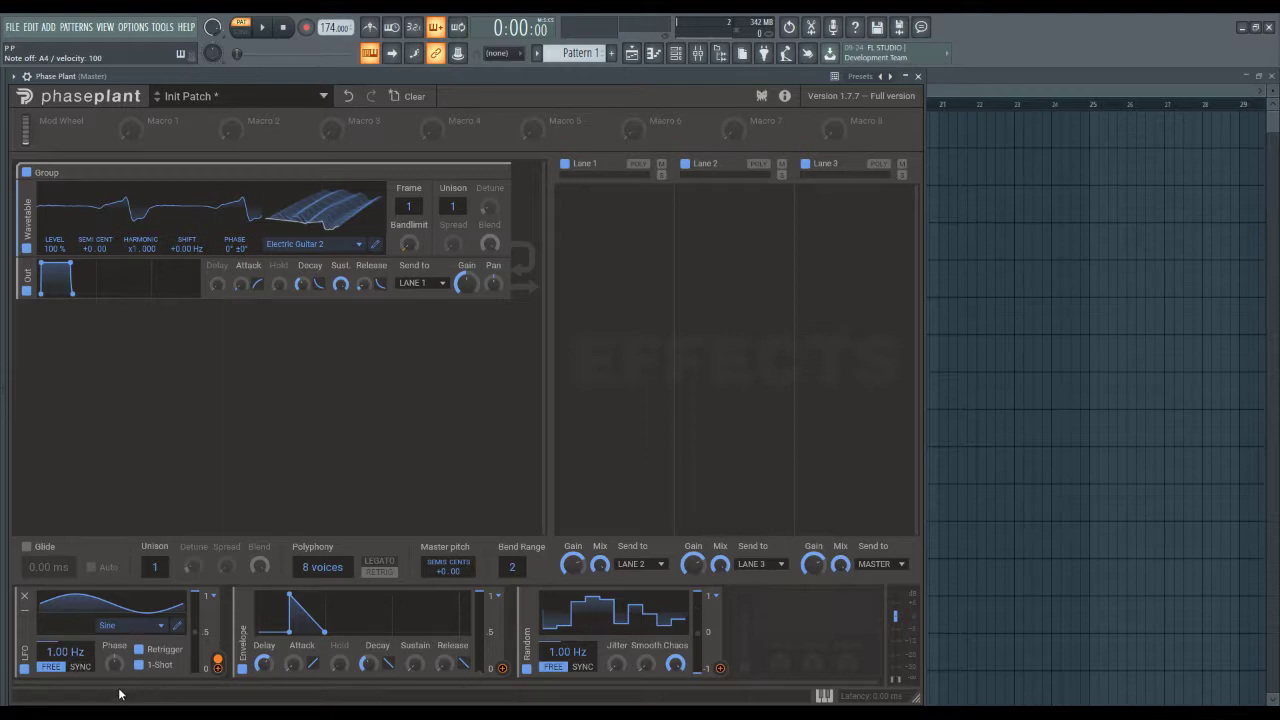
pyautogui.moveTo(114, 664); pyautogui.dragTo(114, 600)
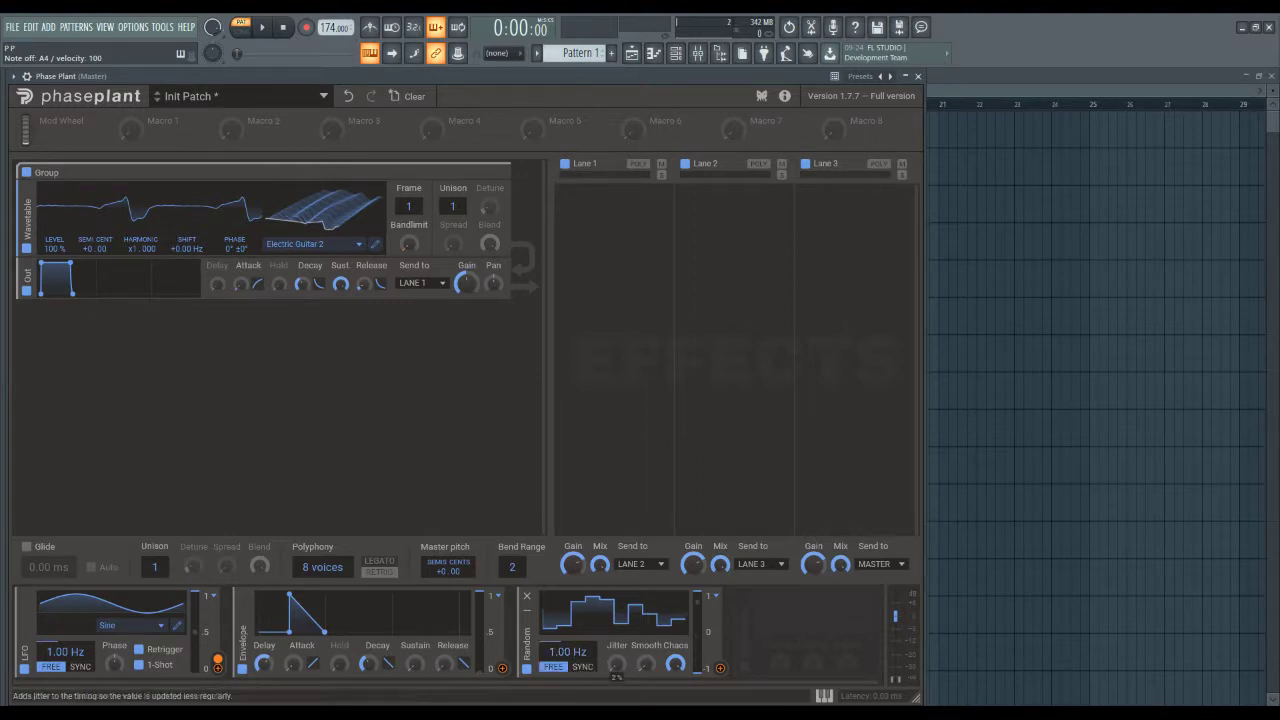
# Raise the Random modulator's jitter and smoothing, and adjust its chaos amount
pyautogui.moveTo(616, 664); pyautogui.dragTo(675, 680)
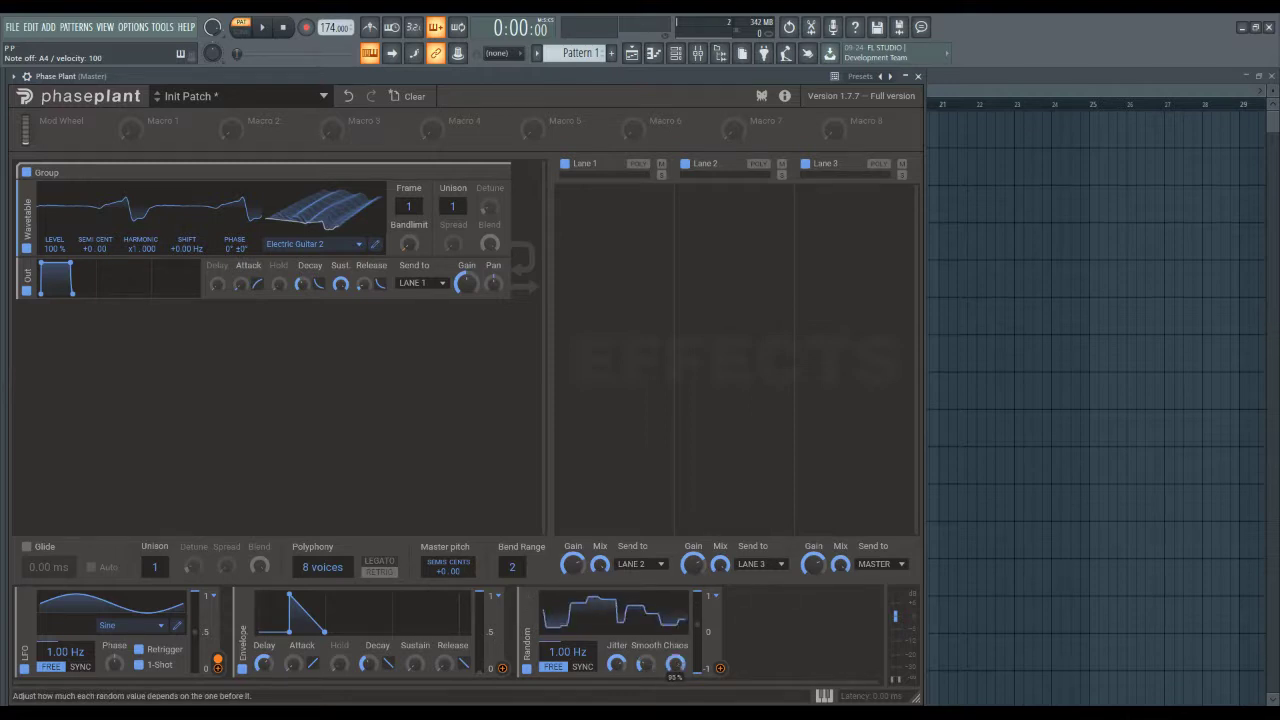
pyautogui.moveTo(675, 663)
pyautogui.mouseDown()
pyautogui.moveTo(675, 718)
pyautogui.moveTo(675, 663)
pyautogui.mouseUp()
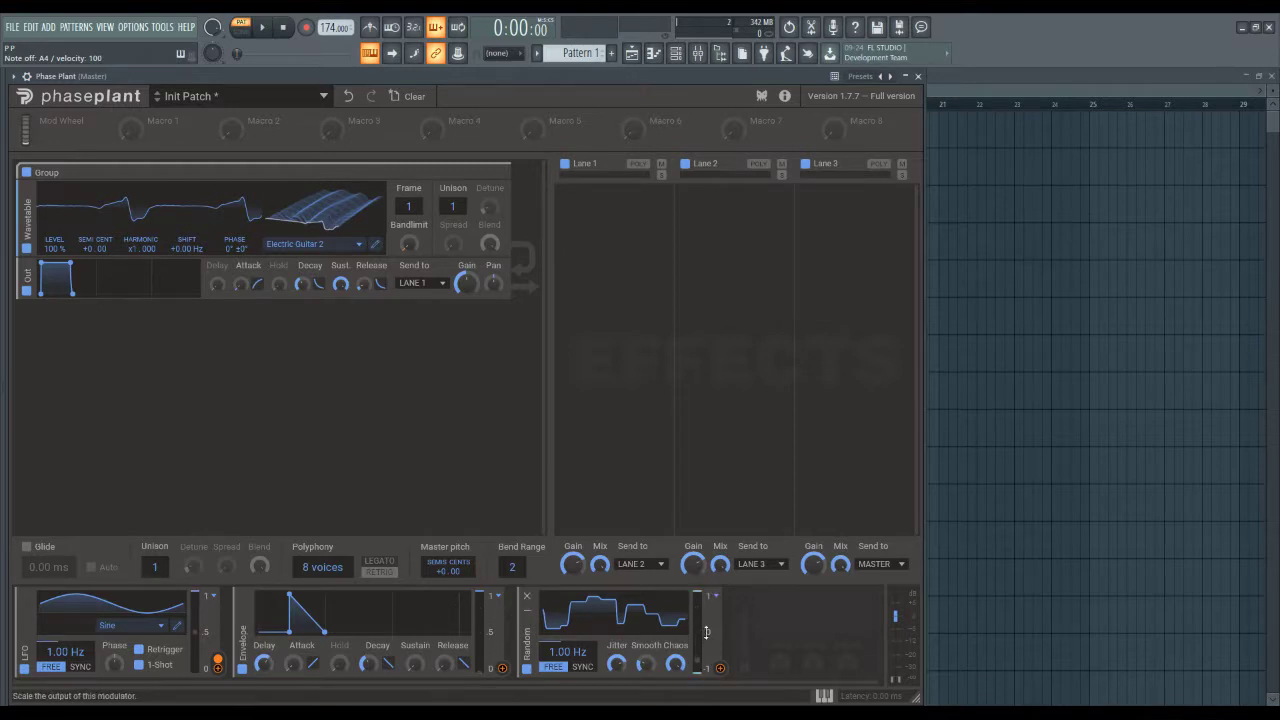
# Look through the LFO's output polarity options Unipolar, Bipolar and Inverted, keeping it on Unipolar
pyautogui.click(213, 599)
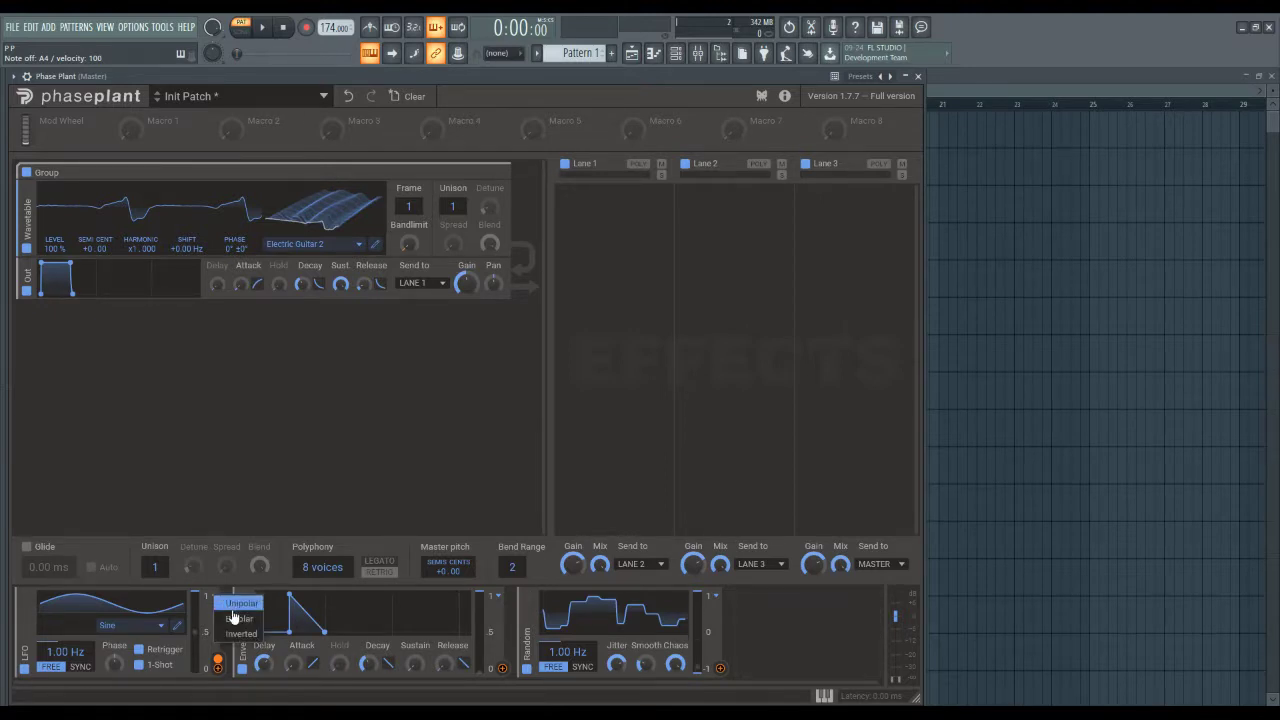
pyautogui.click(203, 606)
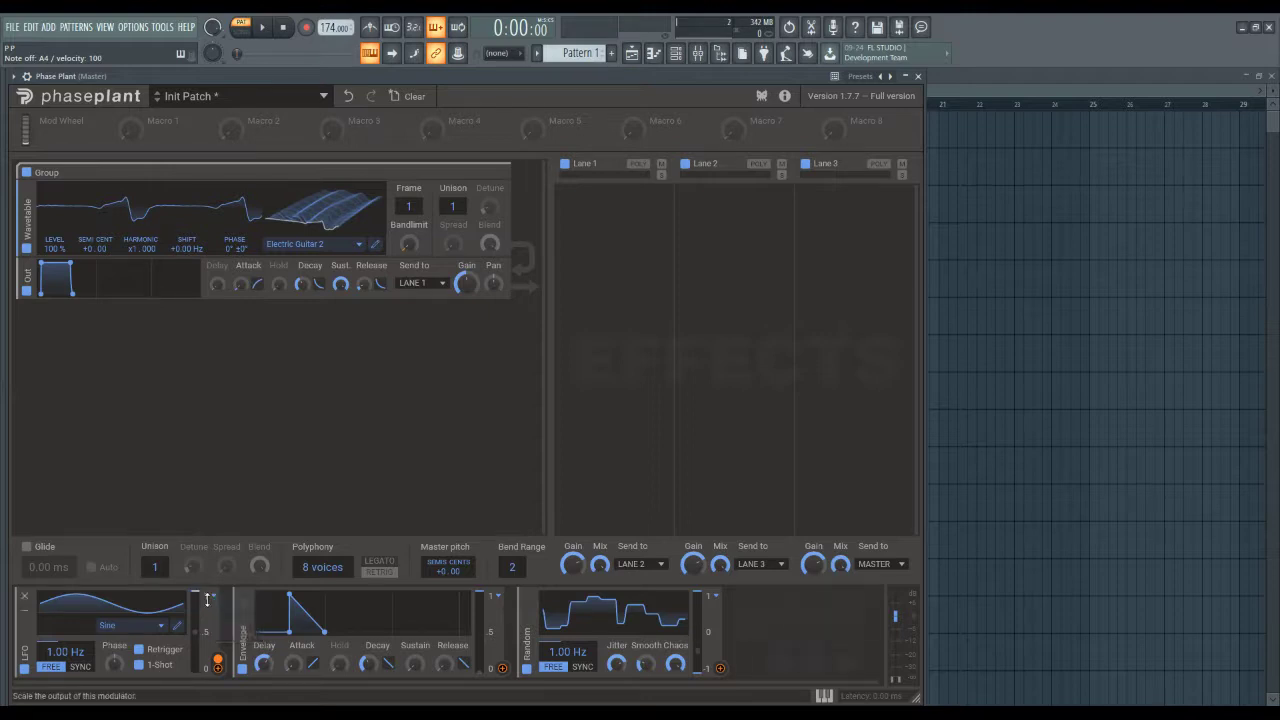
pyautogui.click(218, 599)
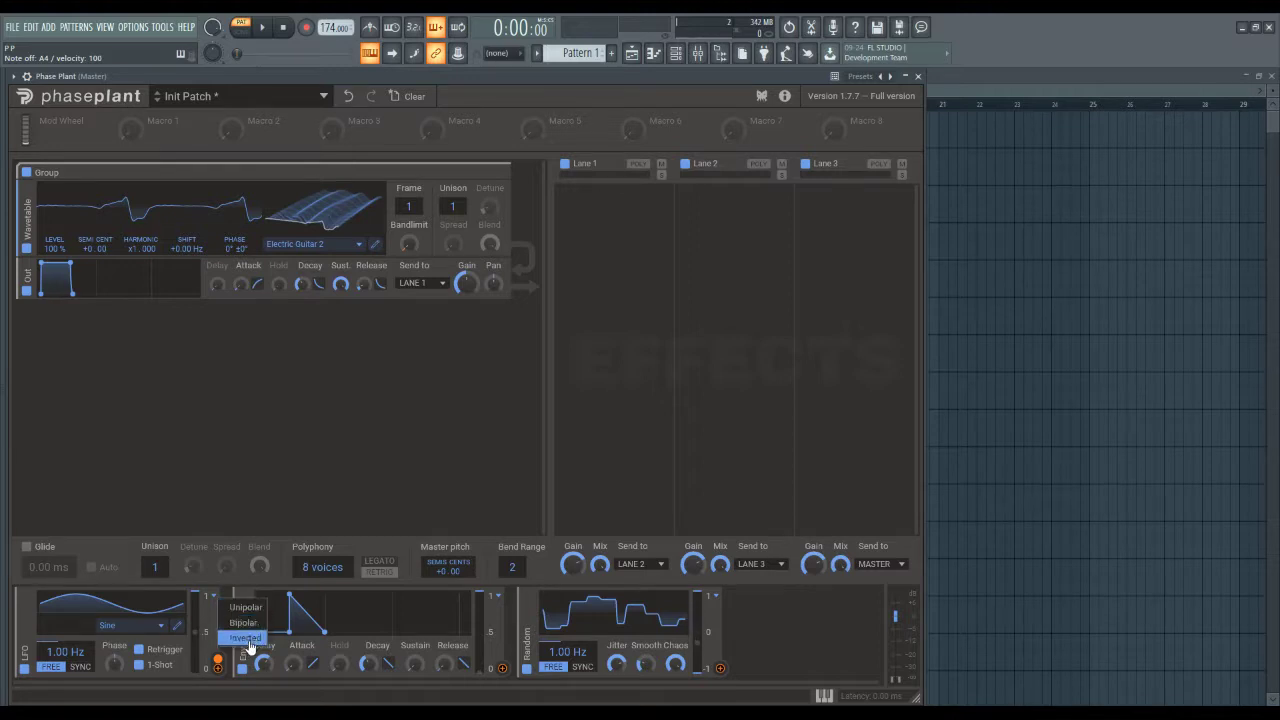
pyautogui.click(806, 630)
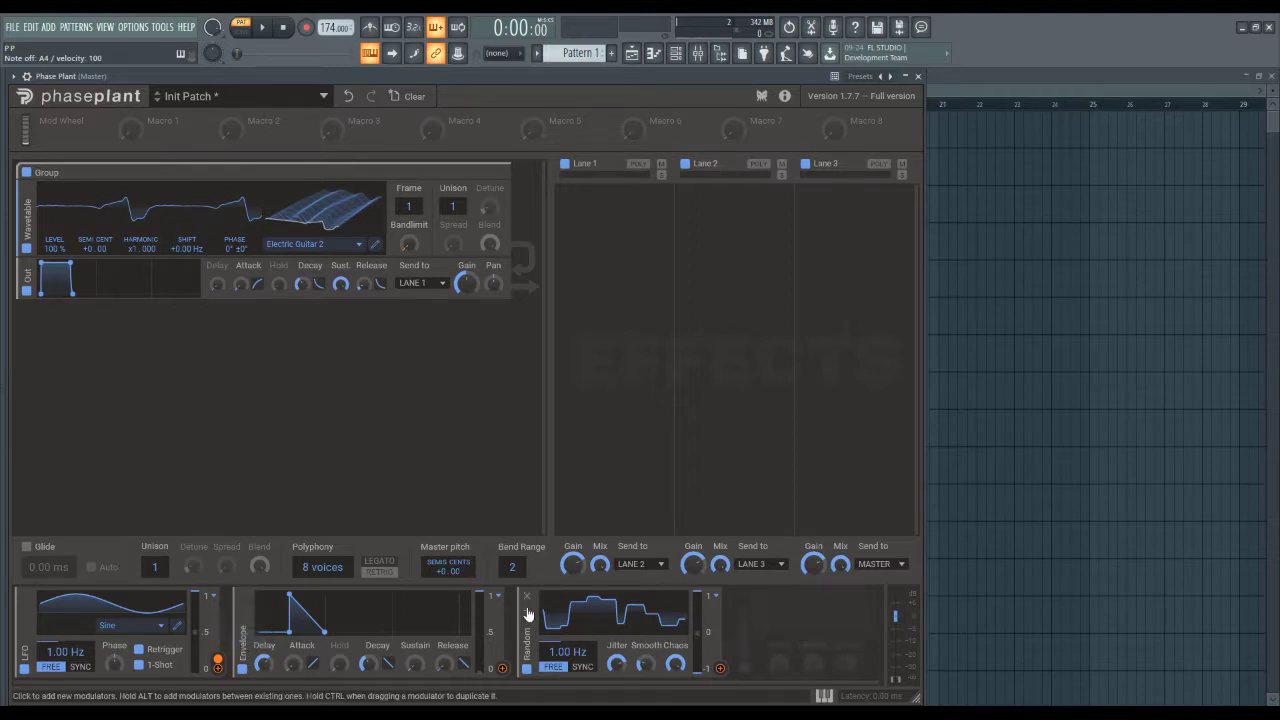
pyautogui.click(210, 600)
pyautogui.click(197, 620)
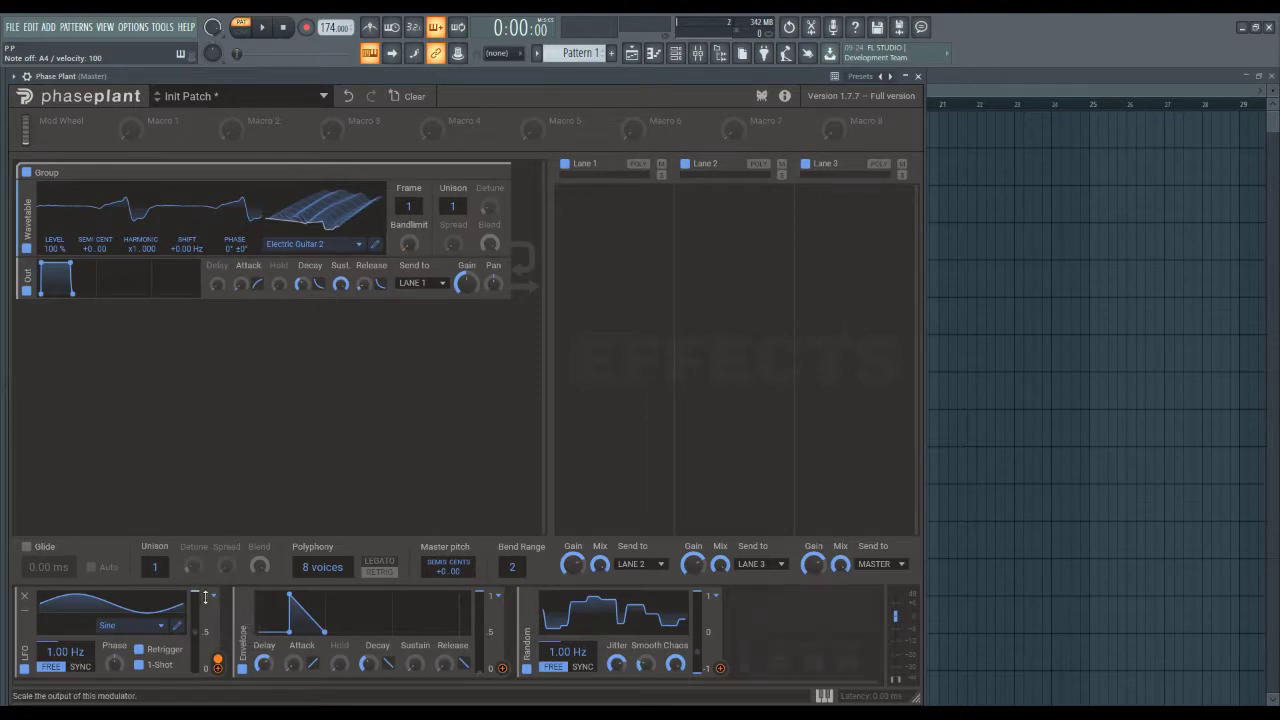
pyautogui.click(208, 597)
pyautogui.click(228, 605)
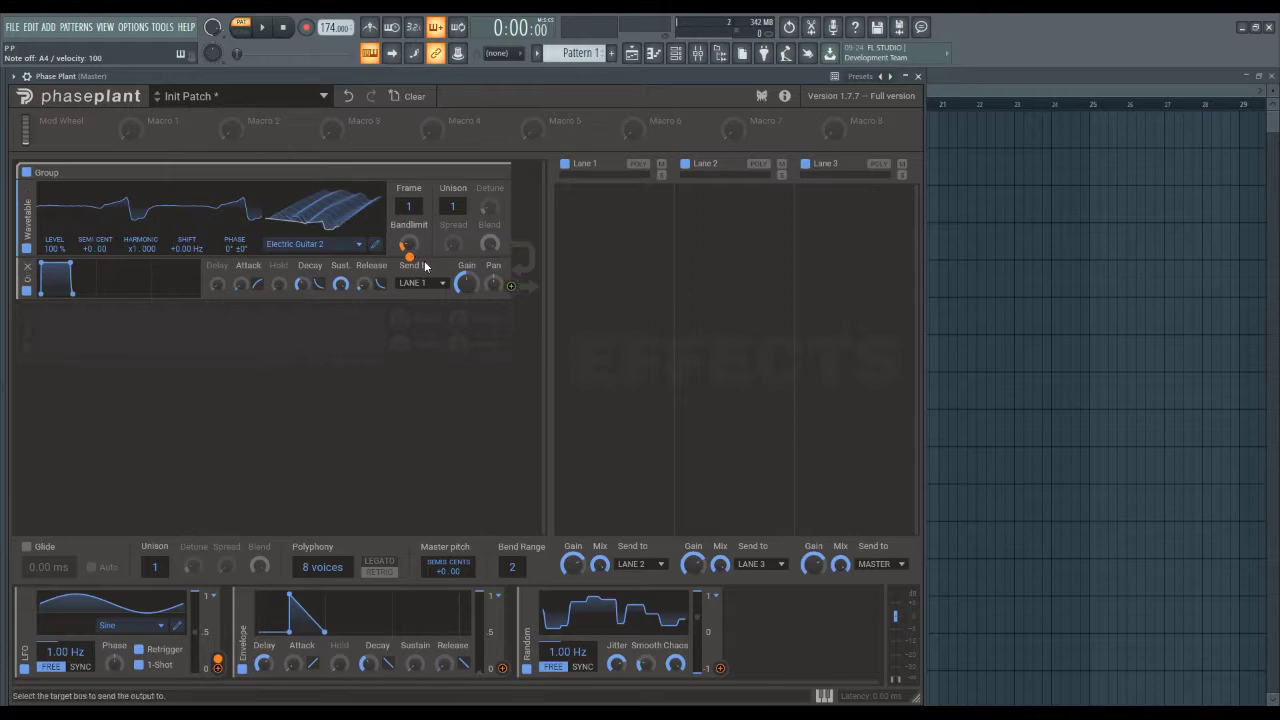
# Play a note to audition the LFO's modulation of the wavetable's bandlimit, and turn off the LFO's Retrigger
pyautogui.press('n')
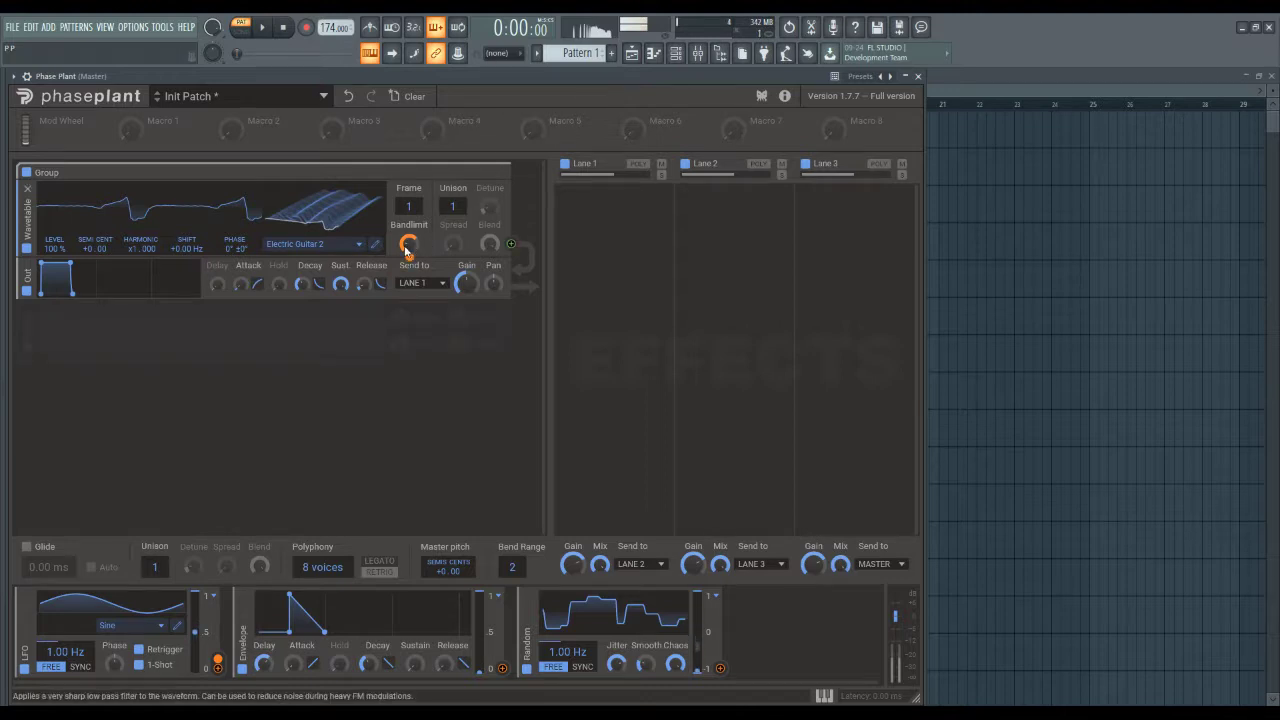
pyautogui.click(170, 651)
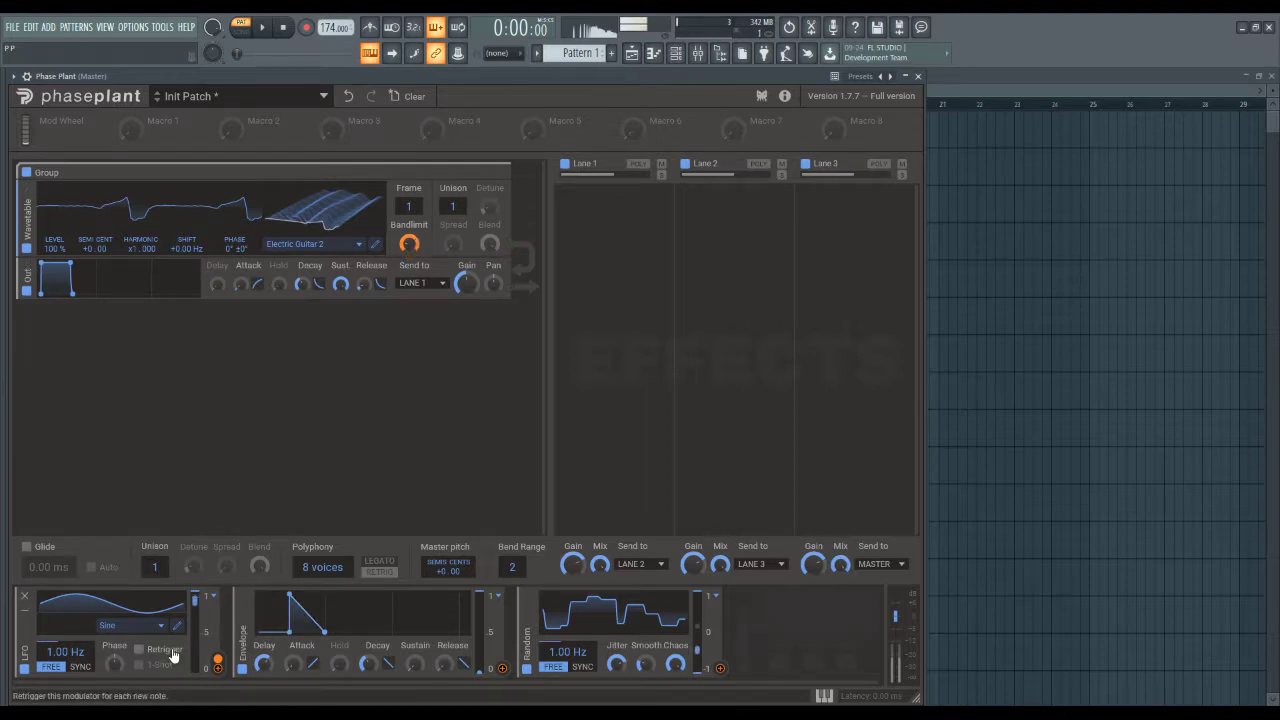
pyautogui.rightClick(408, 246)
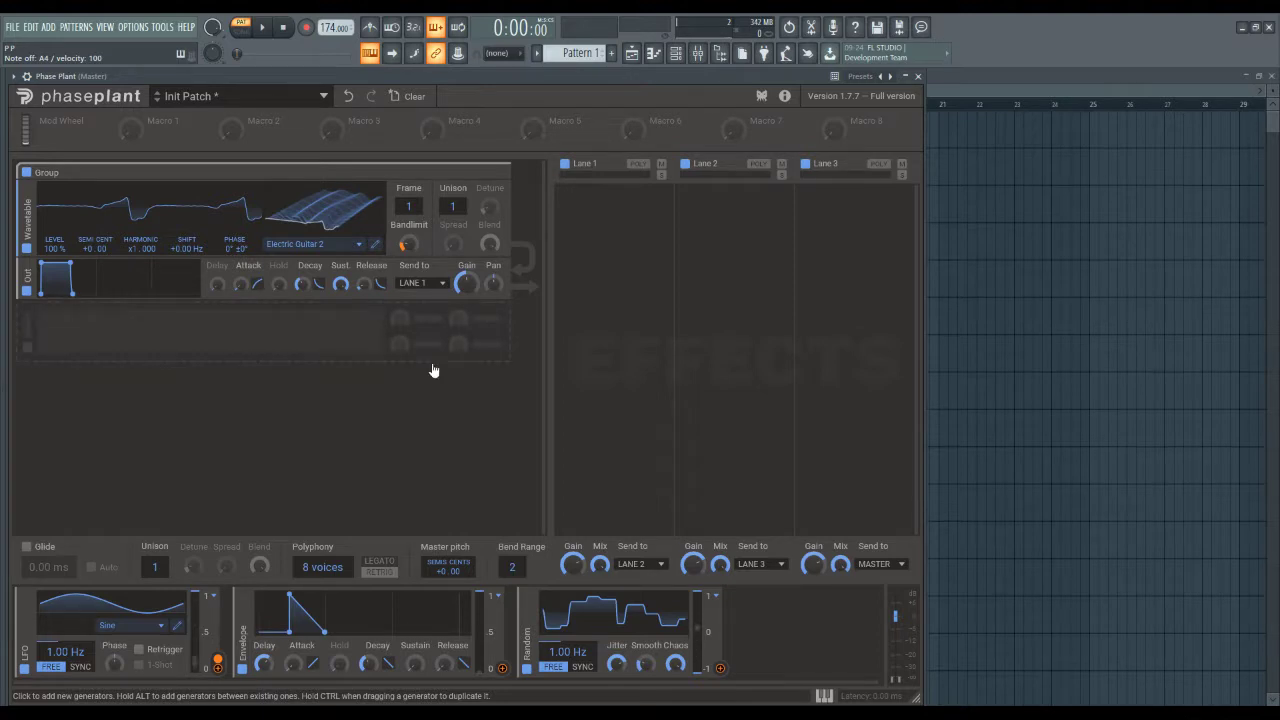
# Try a Bipolar output range on the LFO and adjust the modulated bandlimit of the wavetable
pyautogui.click(212, 597)
pyautogui.click(221, 620)
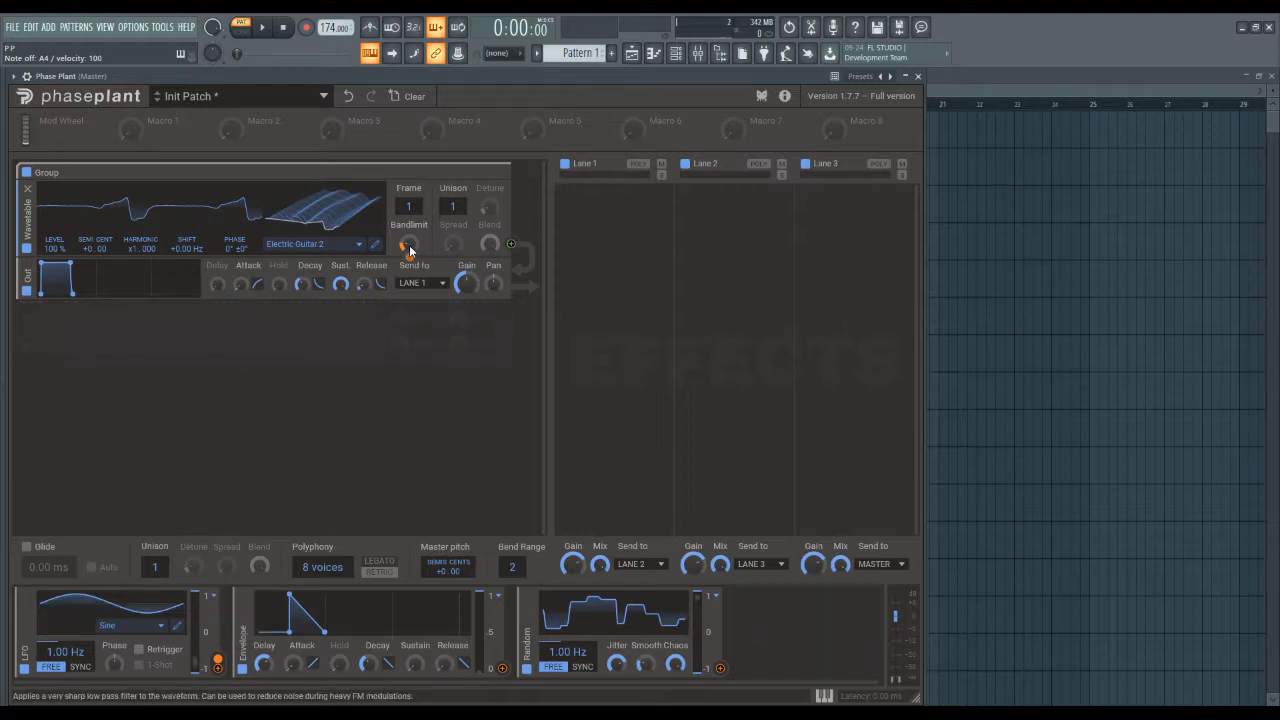
pyautogui.moveTo(409, 245)
pyautogui.moveTo(409, 243); pyautogui.dragTo(409, 284)
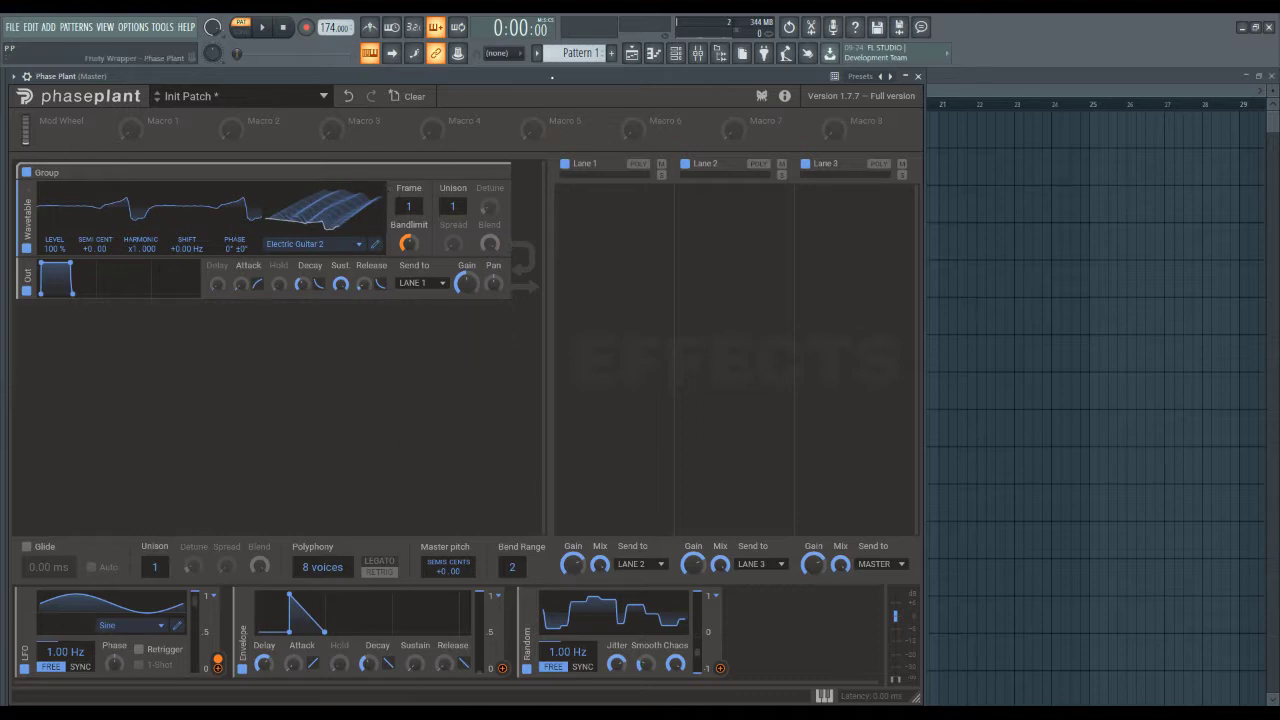
# Adjust the wavetable's bandlimit and its LFO modulation depth while playing test notes
pyautogui.press('m')
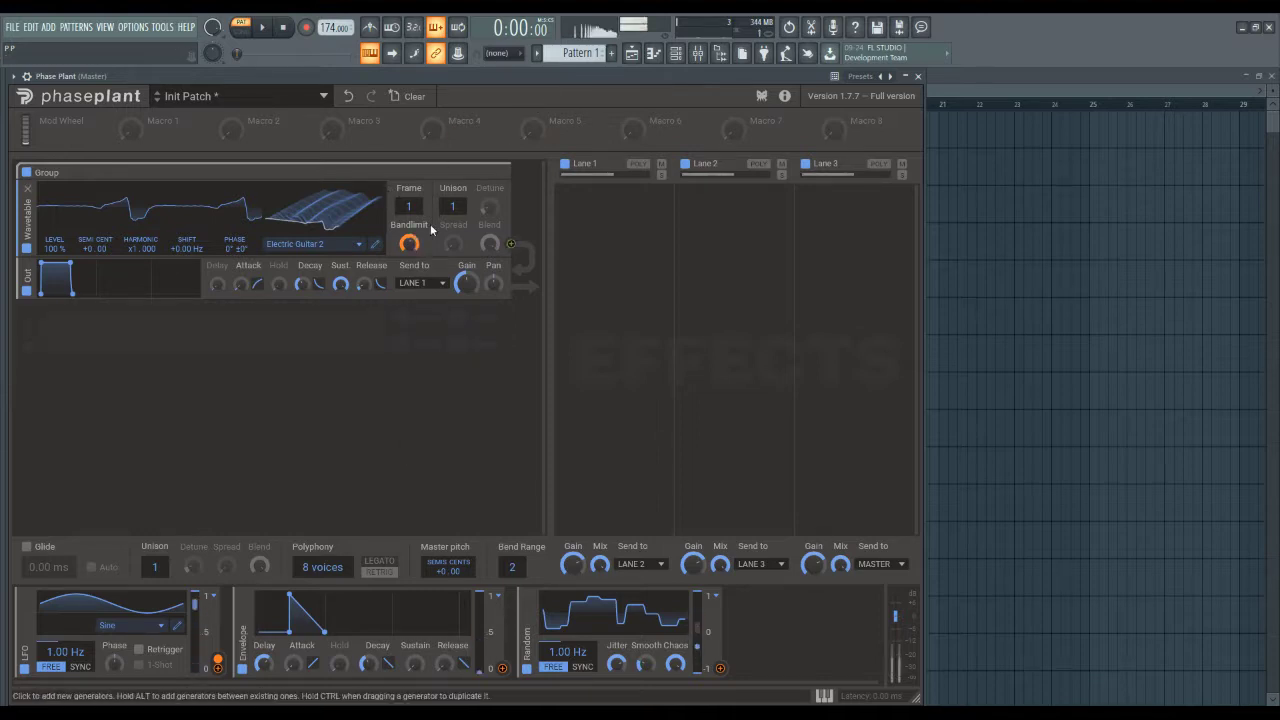
pyautogui.moveTo(413, 245); pyautogui.dragTo(413, 320)
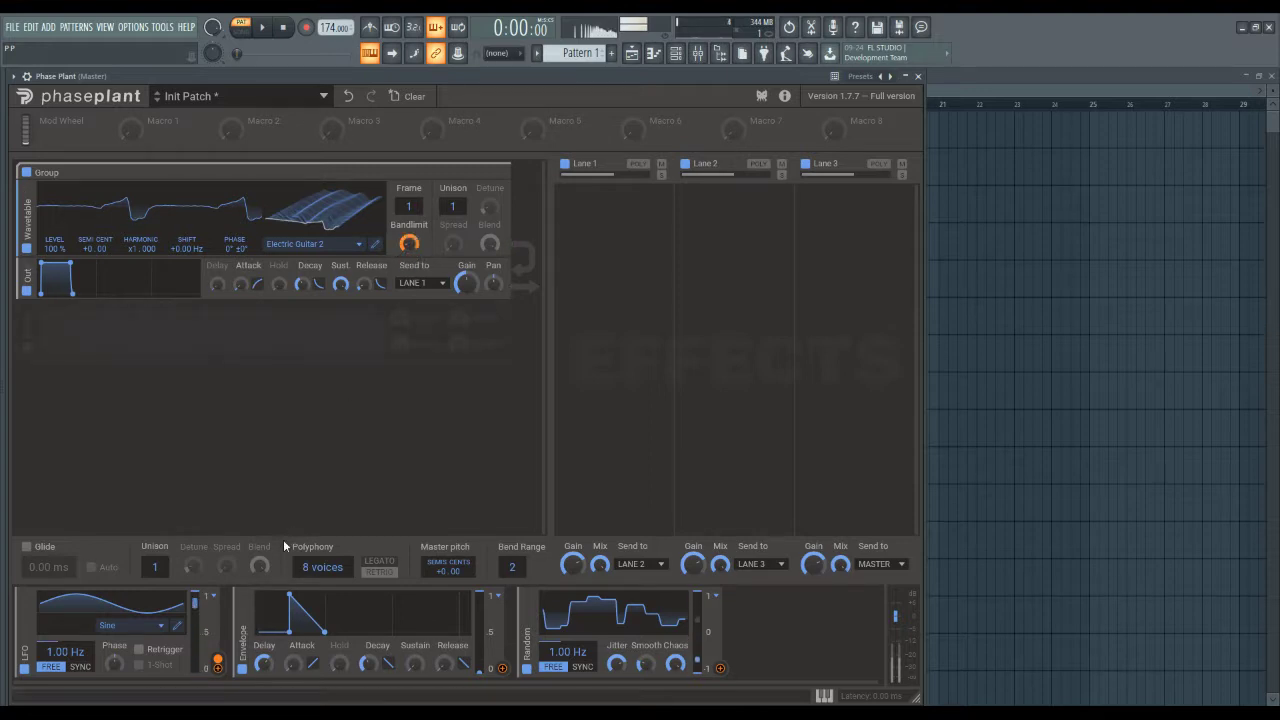
pyautogui.moveTo(409, 256); pyautogui.dragTo(409, 205)
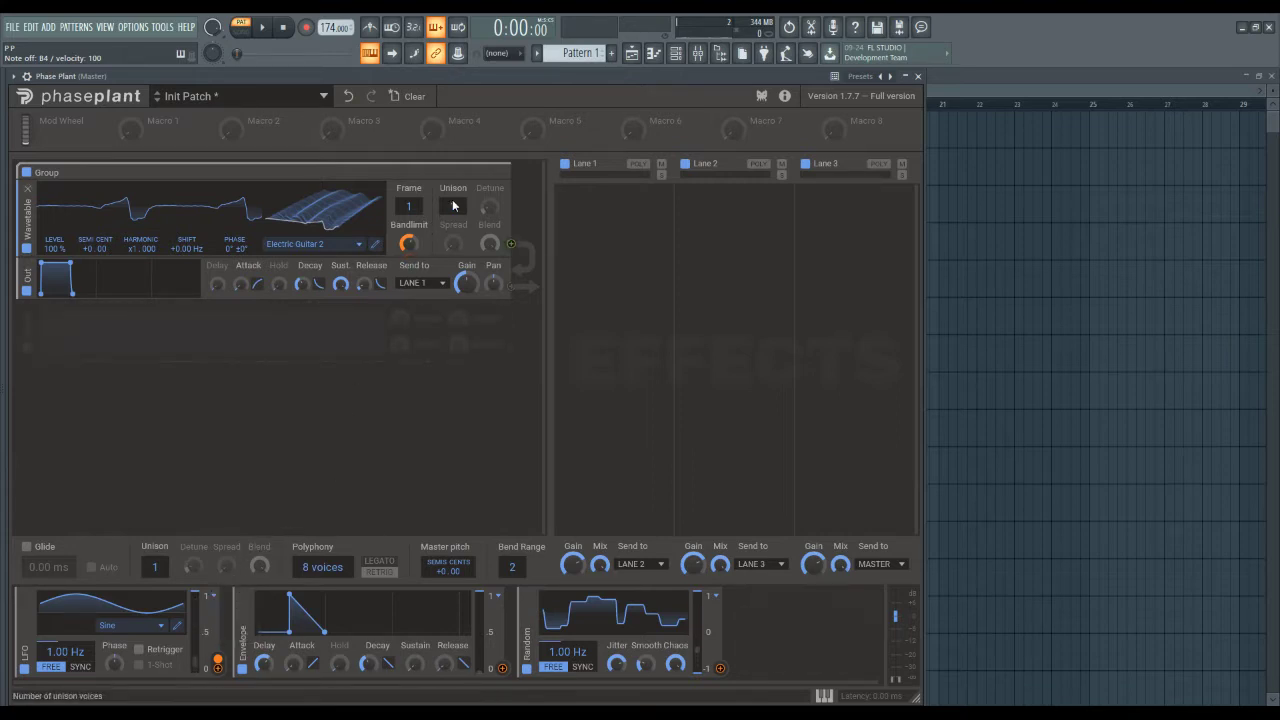
pyautogui.press('m')
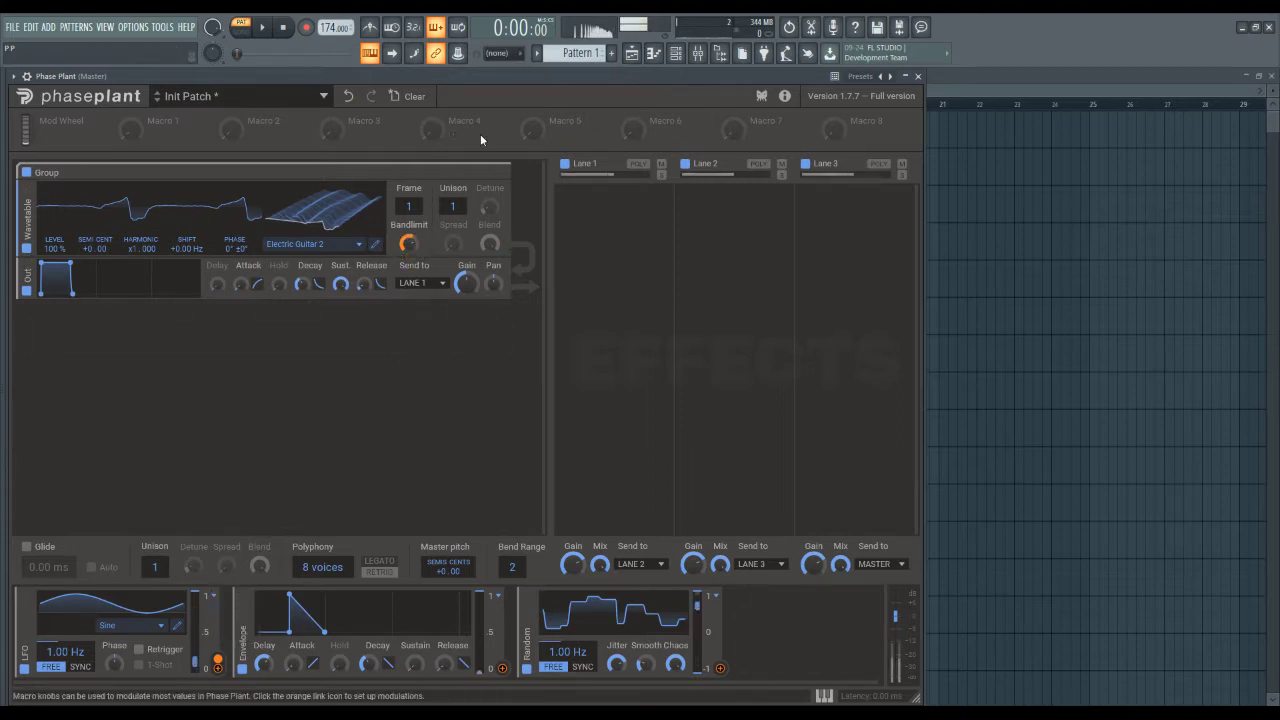
pyautogui.click(414, 247)
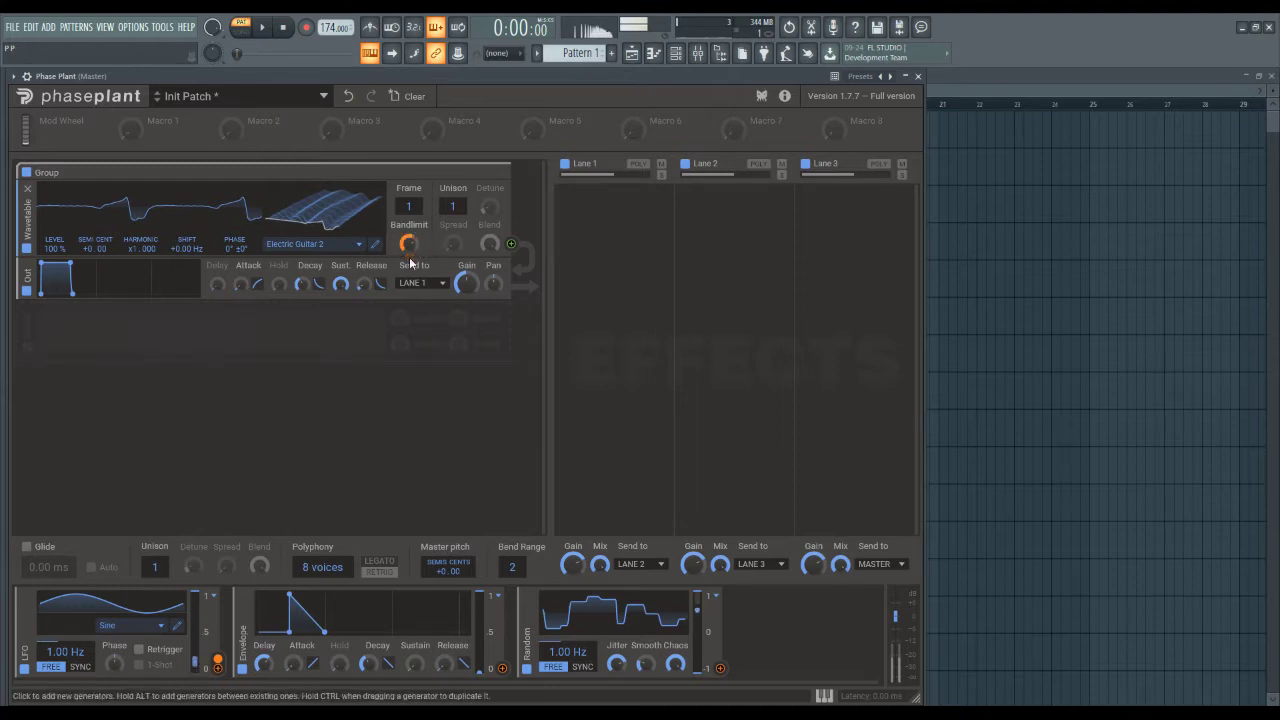